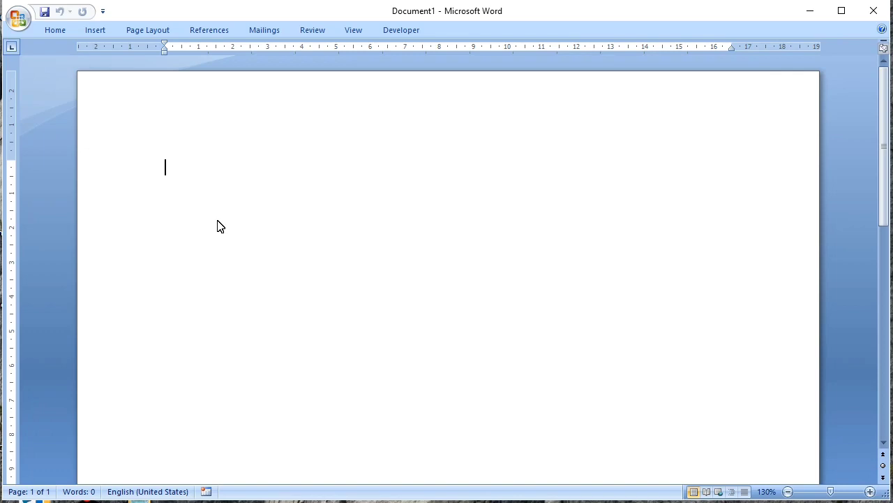
Generate three paragraphs of sample text in the blank document with =rand().
type("=rand()")
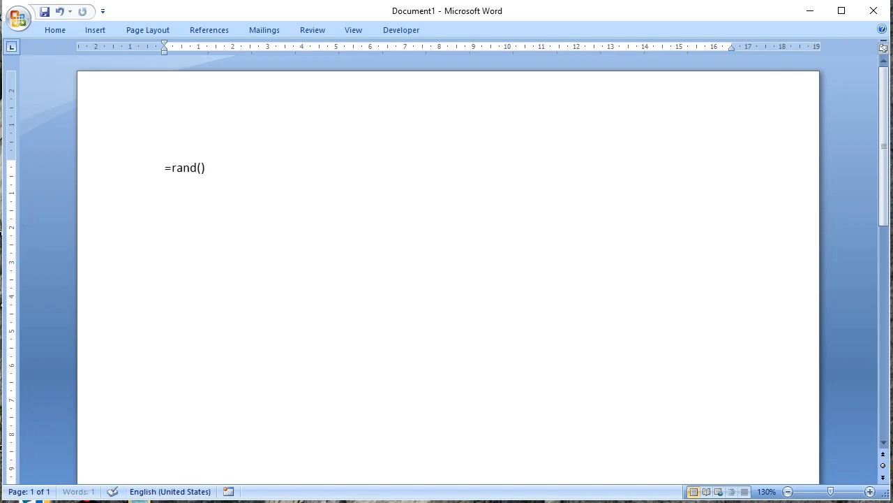
key("Return")
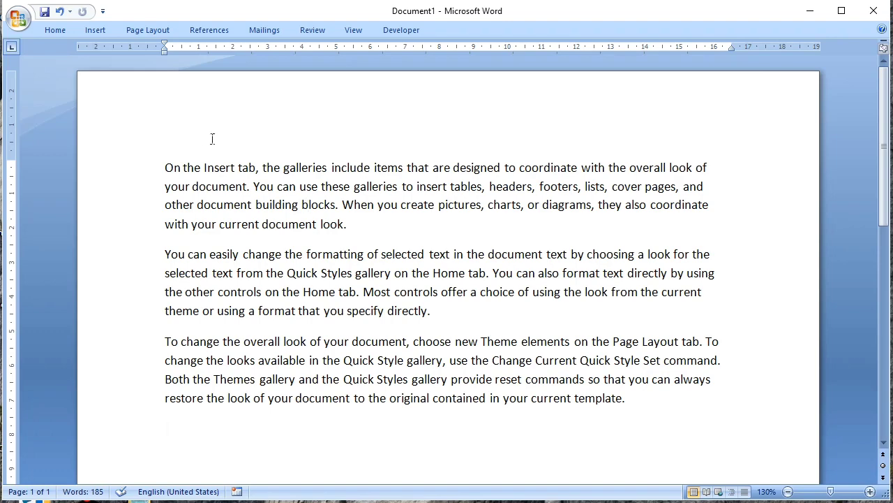
Enlarge all the document text to font size 14 and clear the selection.
key("ctrl+a")
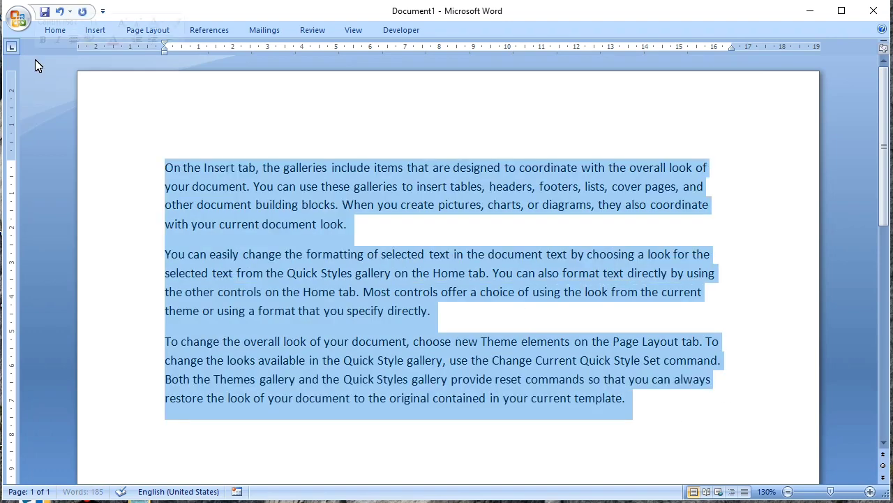
key("ctrl+shift+period")
key("ctrl+shift+period")
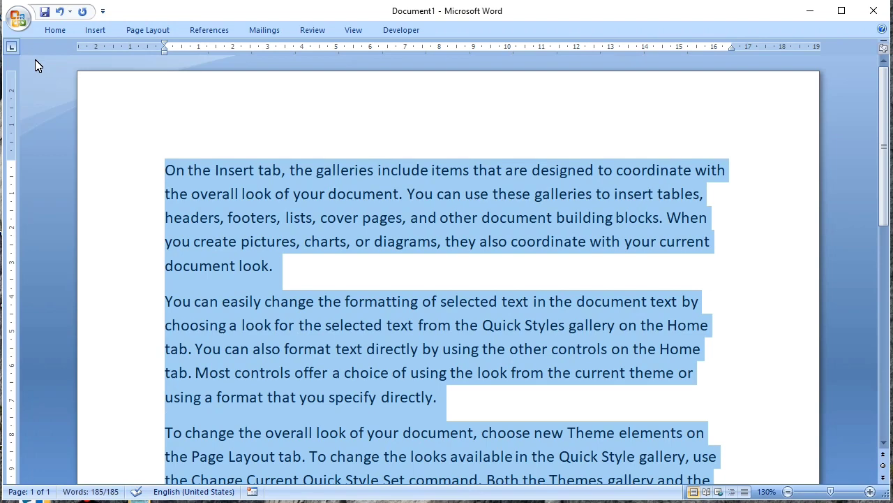
left_click(350, 241)
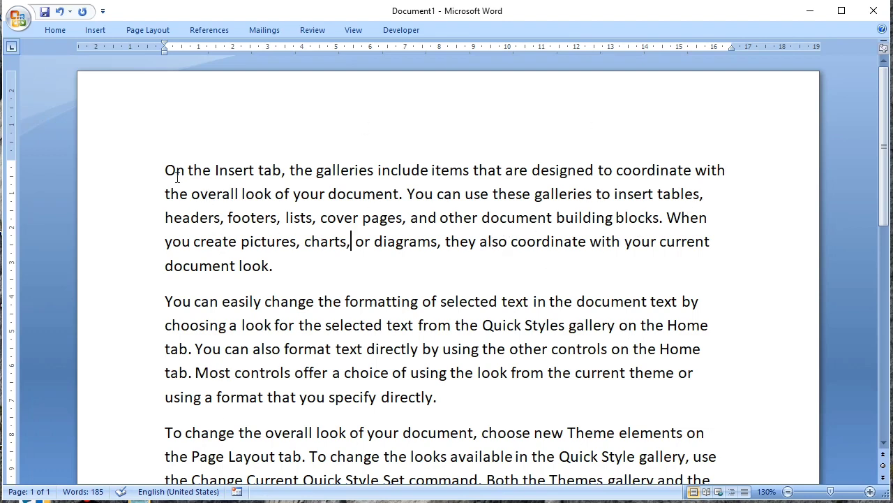
Select portions of the first paragraph in turn: its first line, the final letter of "include", and the words "include" and "pages".
left_click_drag(170, 178, 719, 180)
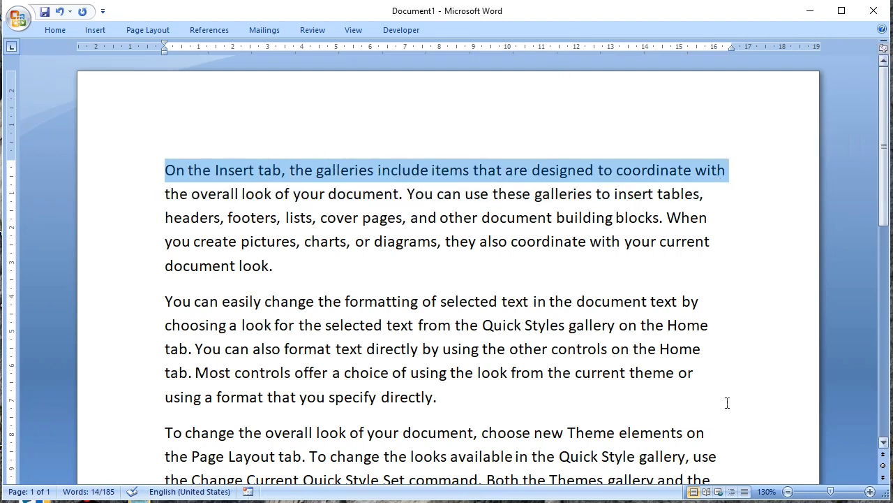
left_click(429, 173)
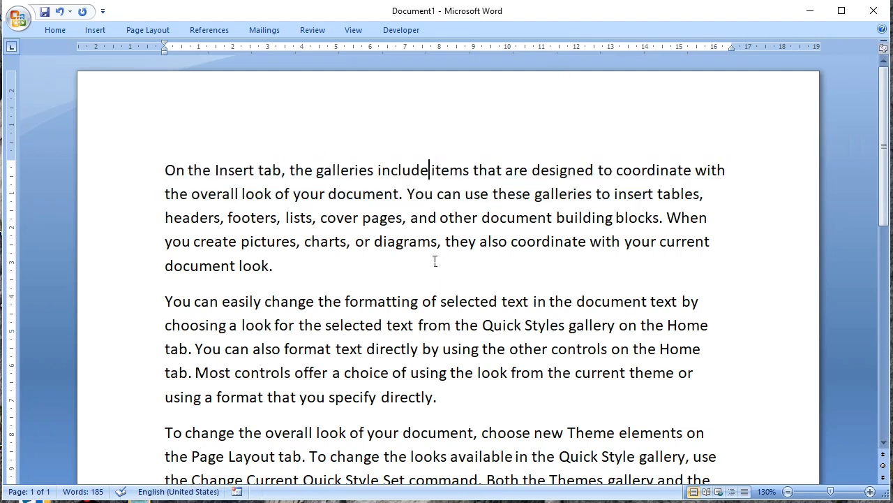
key("shift+Left")
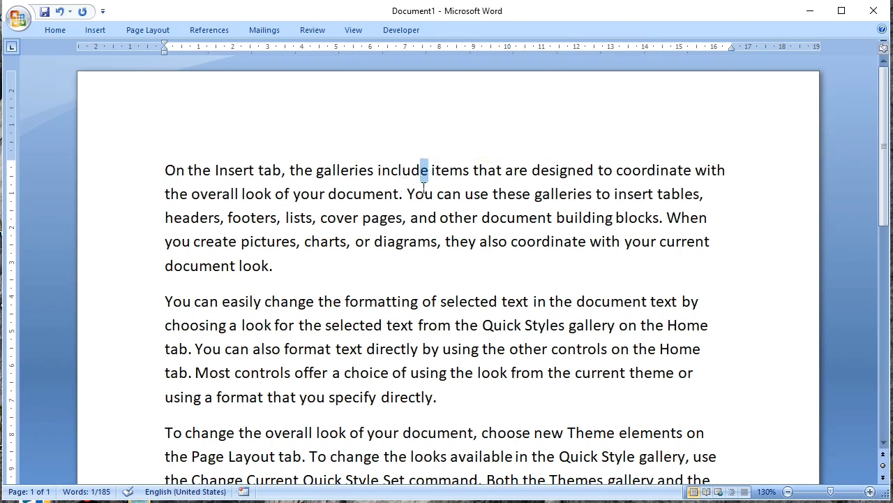
double_click(411, 177)
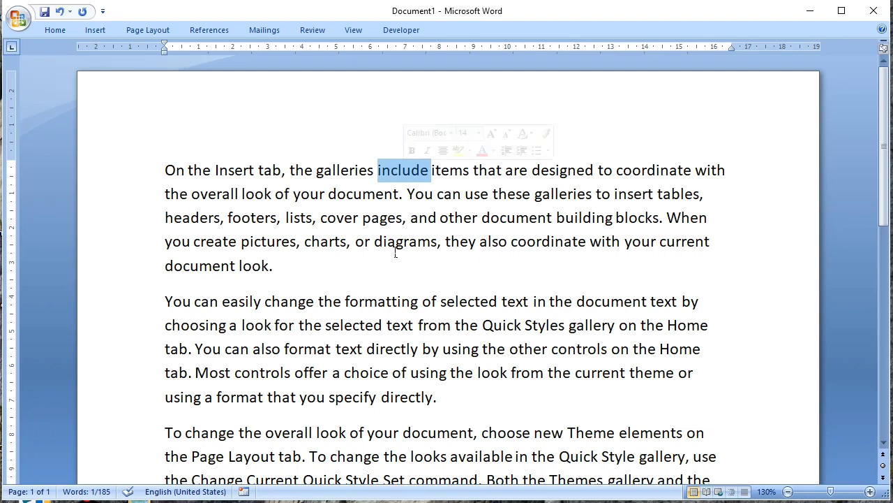
double_click(388, 225)
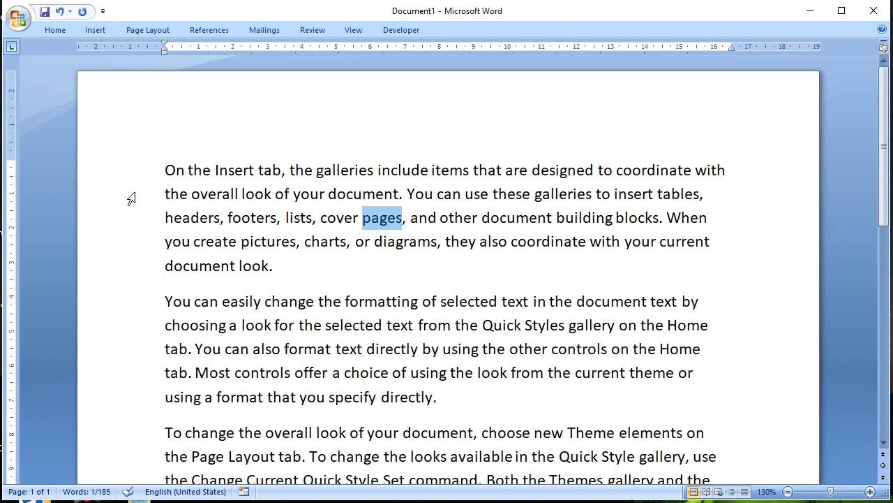
Select single lines in the first two paragraphs in turn, followed by lines 2–4 of the first and lines 1–4 of the second.
left_click(131, 198)
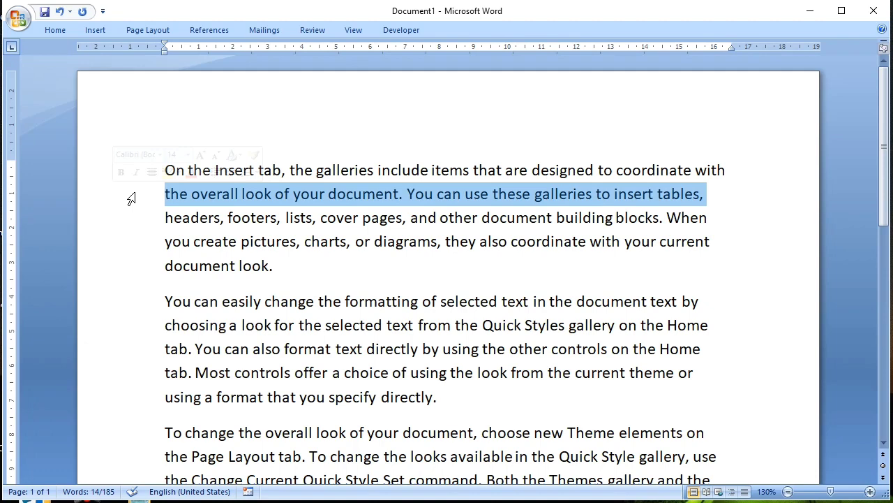
left_click(134, 225)
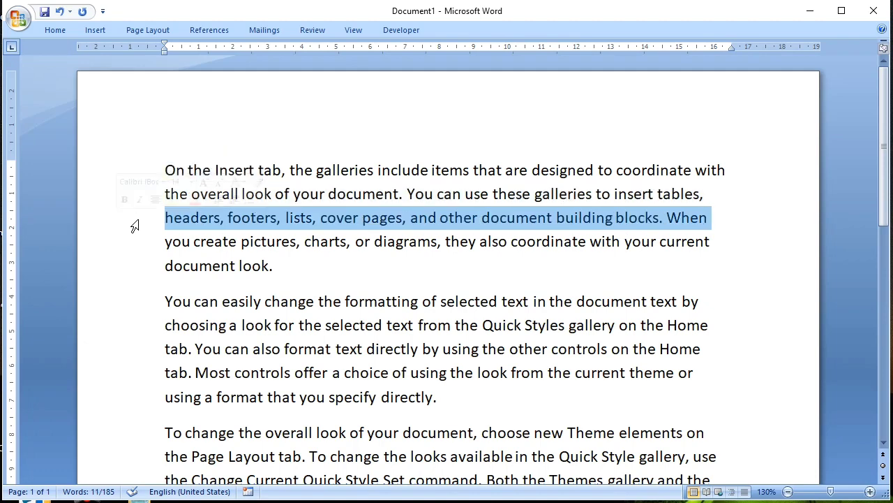
left_click(141, 314)
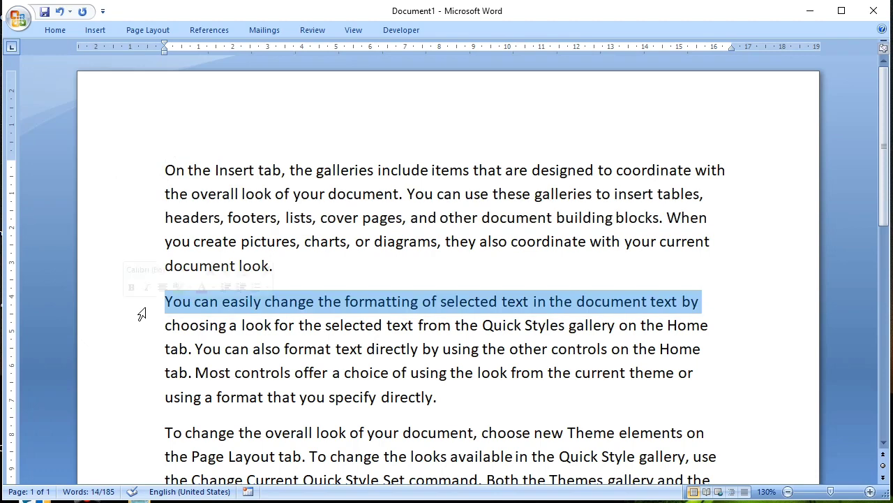
left_click(150, 362)
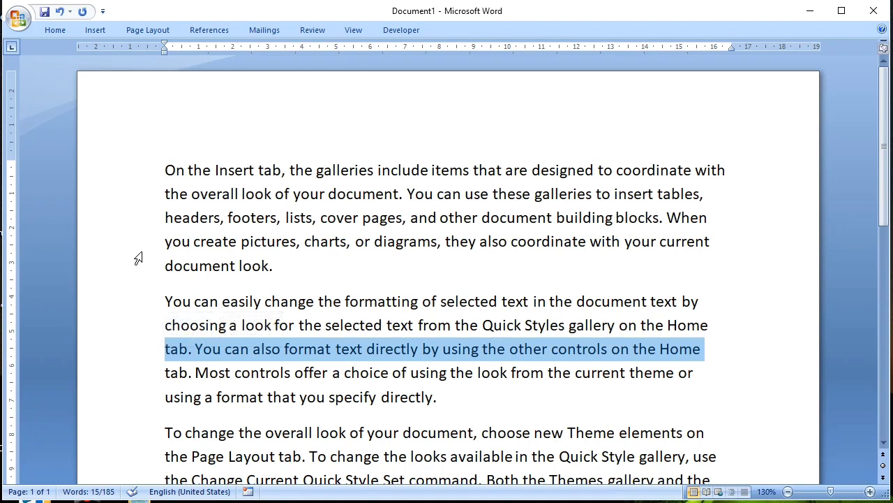
left_click_drag(138, 201, 143, 244)
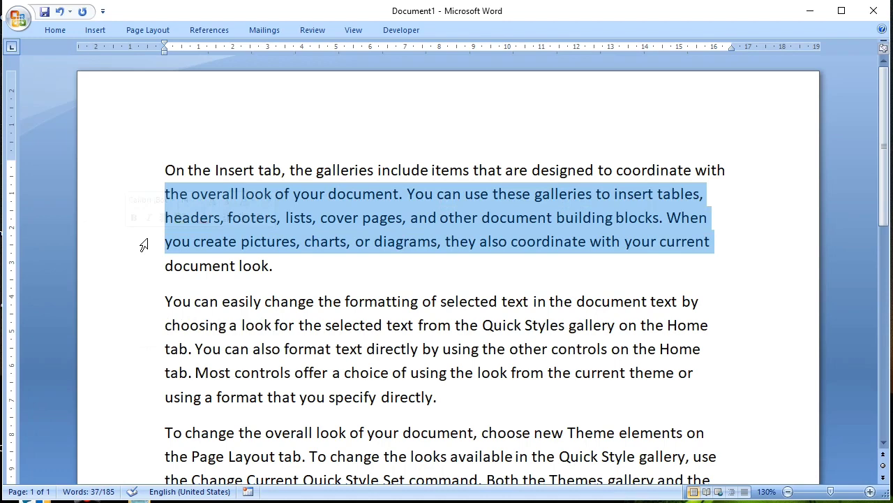
left_click_drag(141, 310, 153, 378)
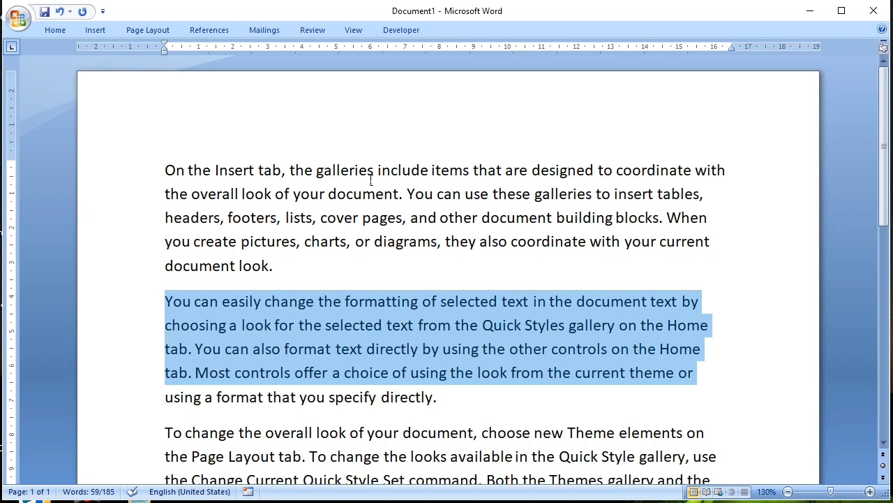
Select the entire first paragraph, followed by just its first line, clearing the selection after each.
triple_click(338, 177, "ctrl")
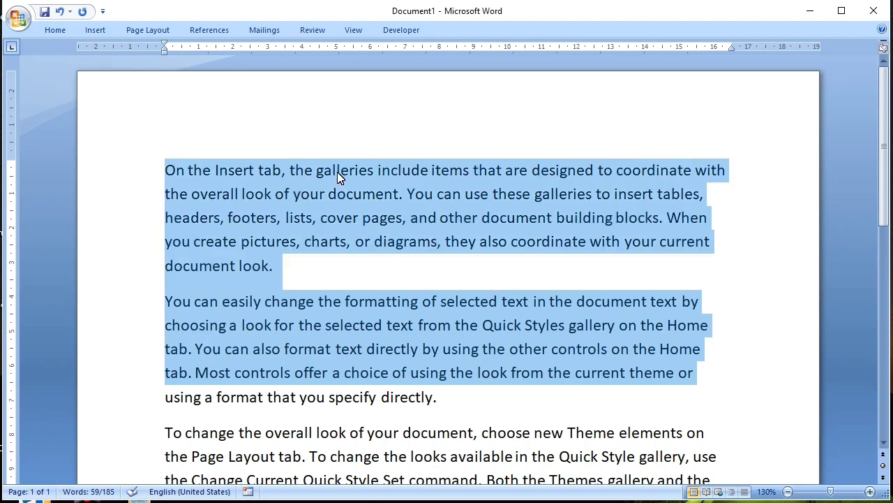
left_click(317, 287)
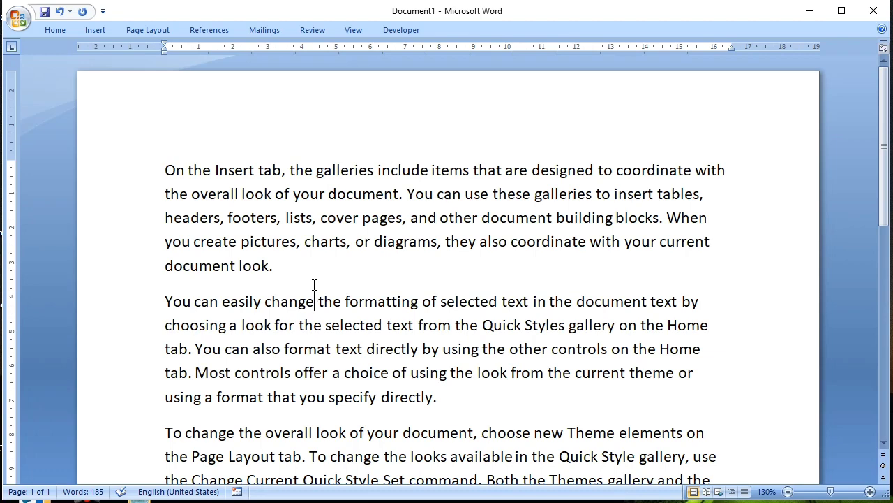
triple_click(141, 186)
left_click(142, 170)
left_click(274, 169)
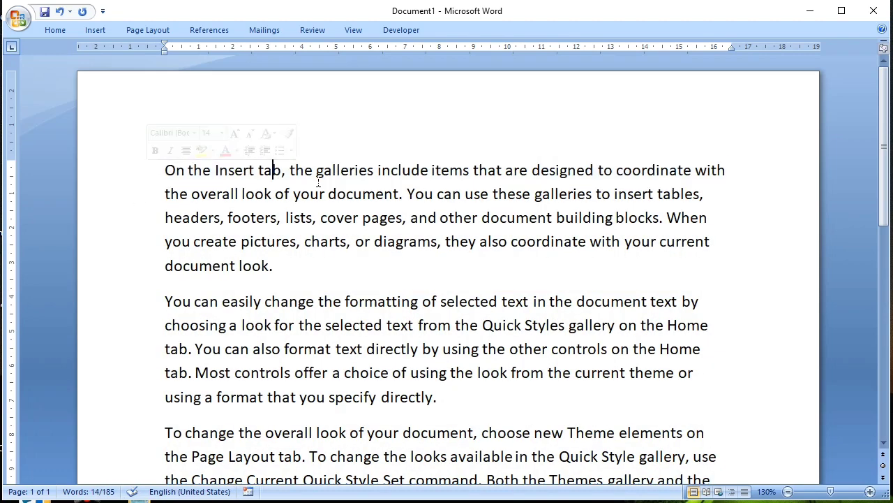
Select the first sentence of the first paragraph, clear it, and select the first sentence of the second paragraph.
left_click(318, 183, "ctrl")
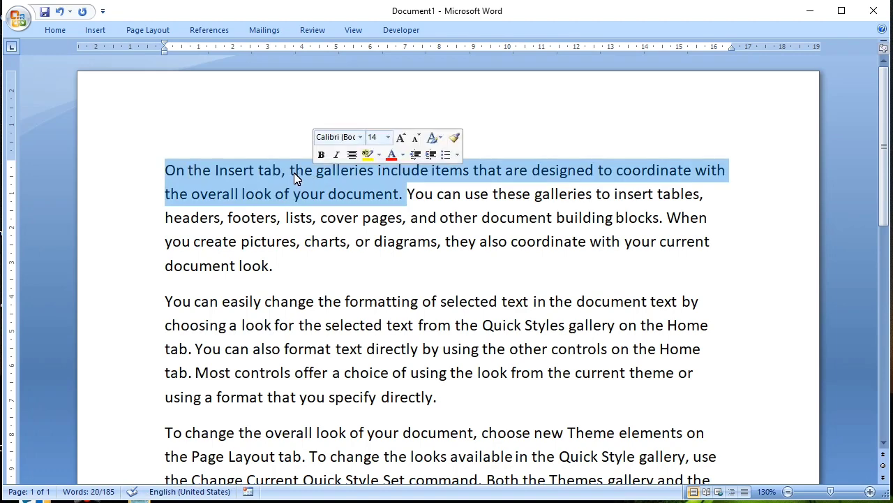
left_click(291, 172)
left_click(291, 172, "ctrl")
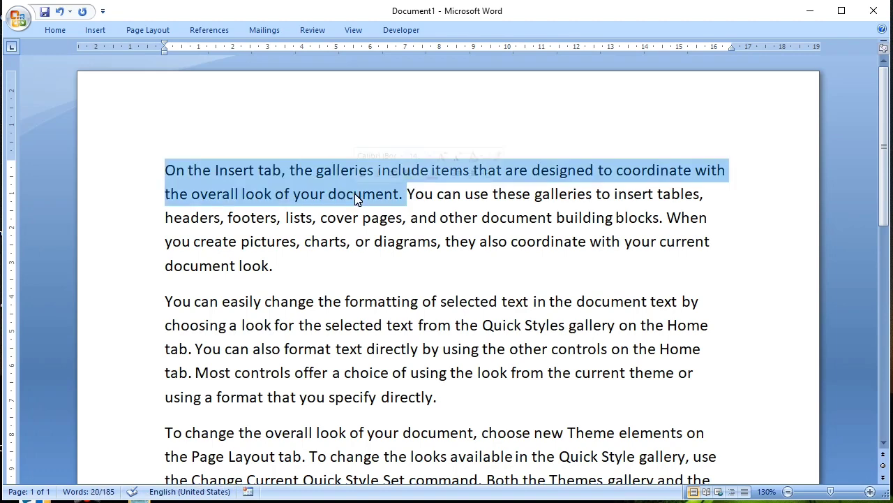
left_click(354, 195)
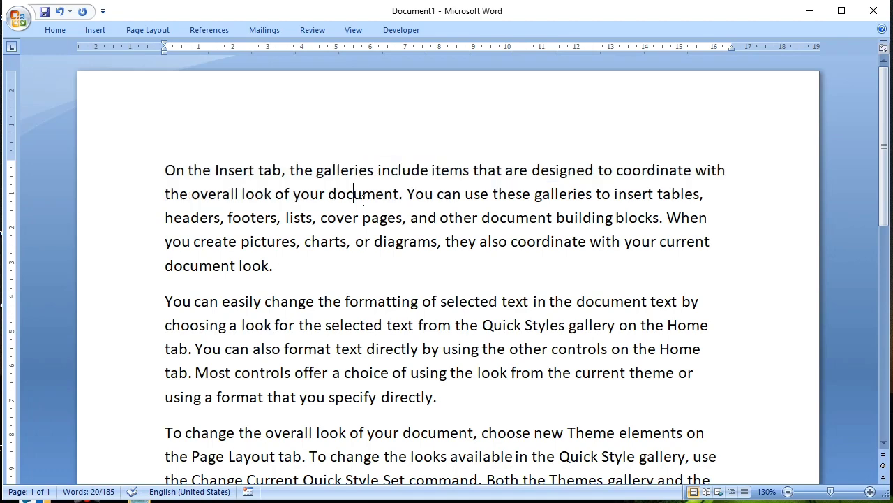
left_click(334, 193, "ctrl")
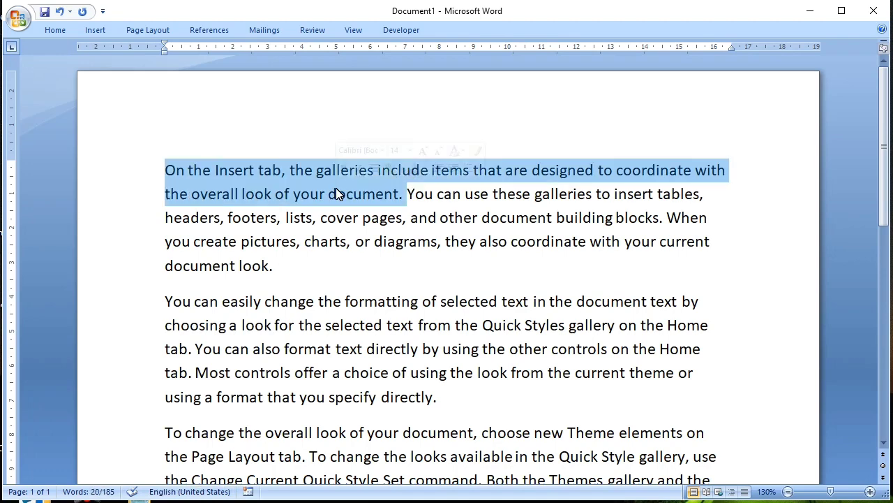
left_click(325, 310)
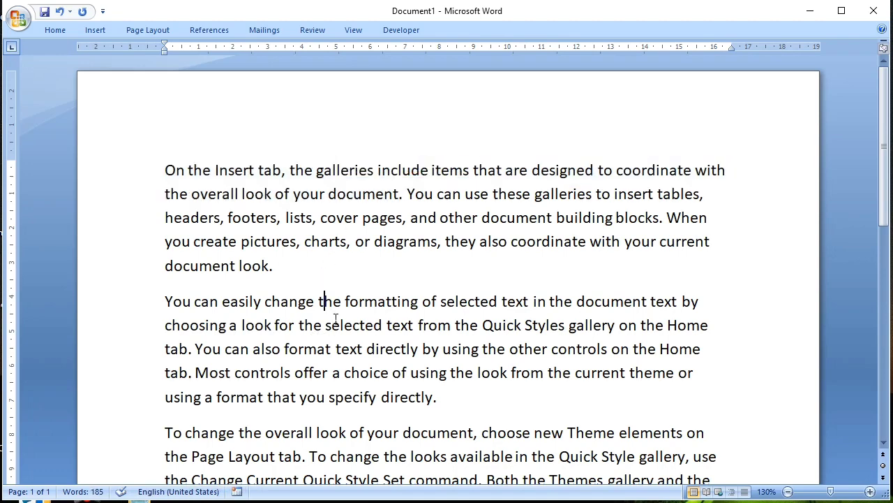
left_click(334, 323, "ctrl")
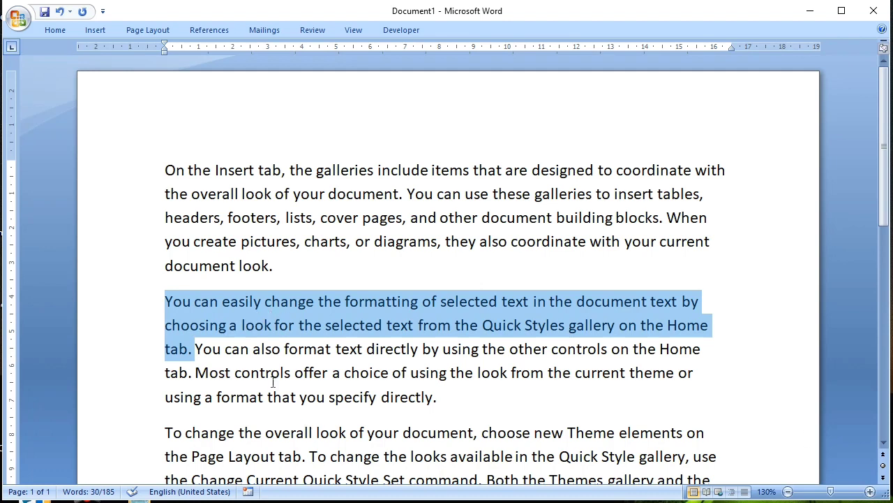
Select the line starting with "headers, footers" in the first paragraph, and clear the selection.
left_click(139, 222, "ctrl")
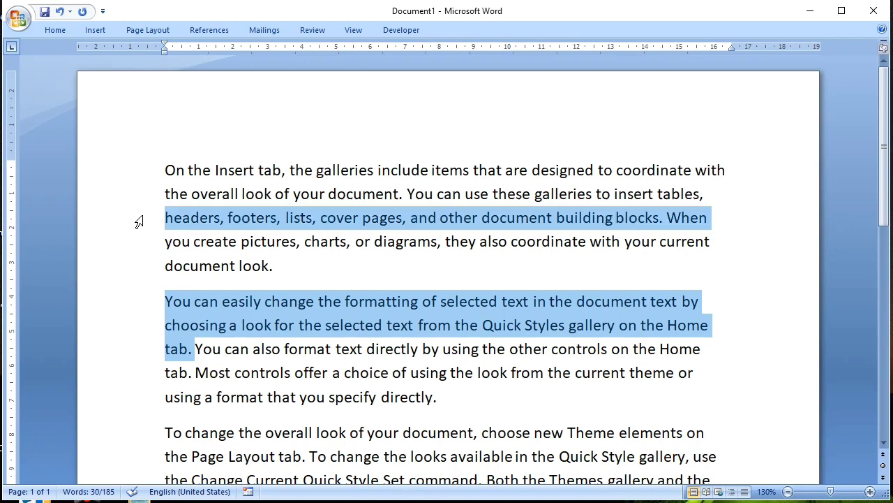
left_click(138, 222)
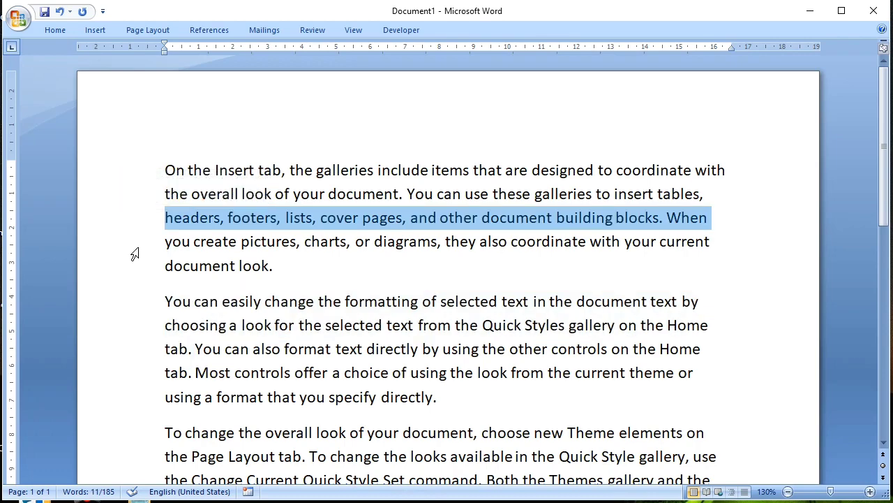
left_click(262, 266)
Select the entire document and check the extent of the selection down to the last paragraph.
triple_click(128, 233)
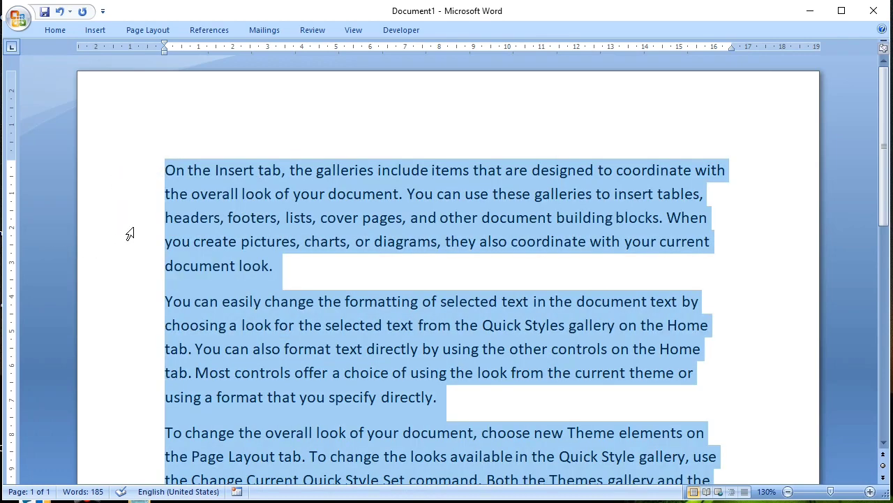
scroll(208, 271, "down", 4)
scroll(207, 270, "up", 4)
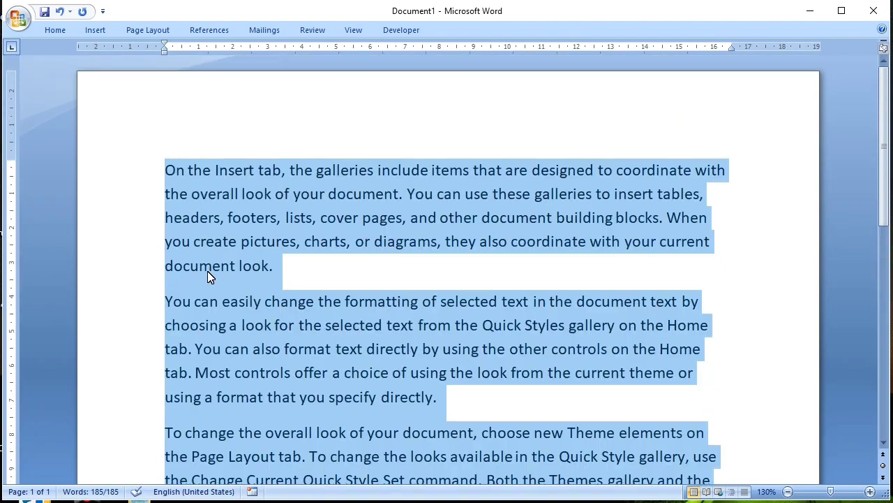
scroll(207, 271, "down", 8)
scroll(208, 278, "up", 6)
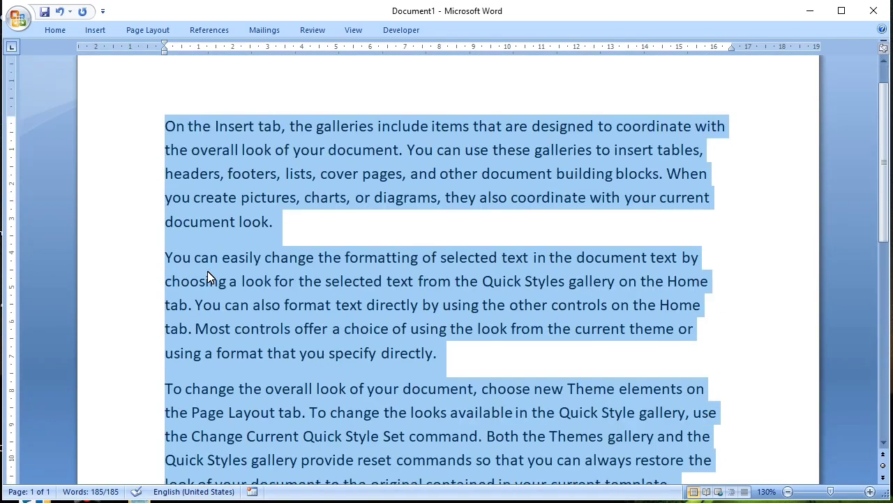
scroll(208, 278, "down", 3)
scroll(207, 271, "up", 4)
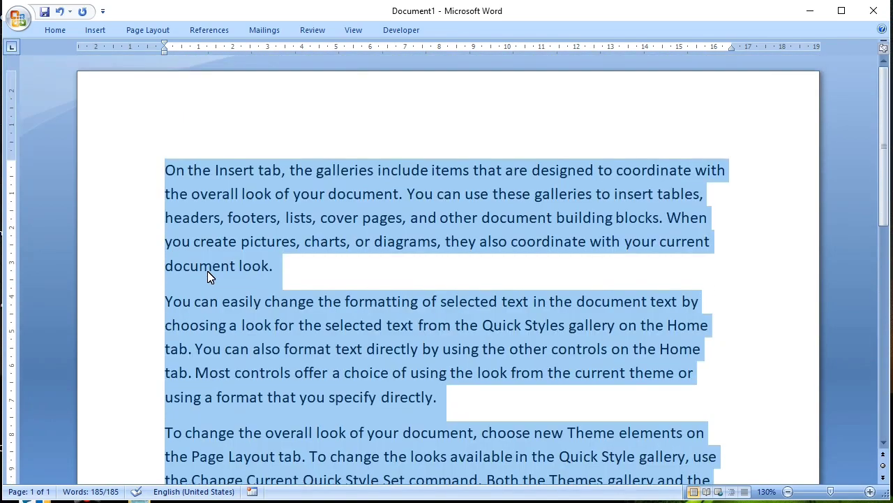
Select the second and third lines of the first paragraph one at a time, and clear the selection.
left_click(137, 202)
left_click(140, 213)
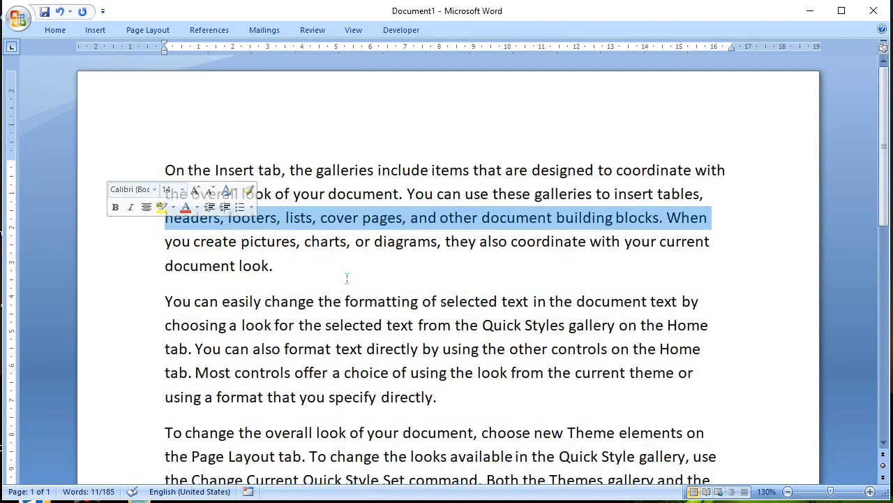
left_click(325, 262)
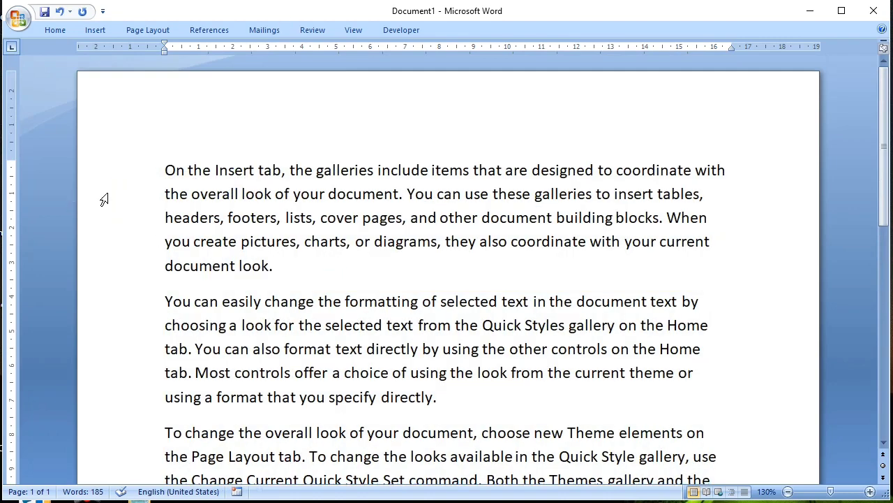
Select the whole document once more, review it to its end, and clear the selection before "they also coordinate".
triple_click(142, 222)
scroll(375, 289, "down", 3)
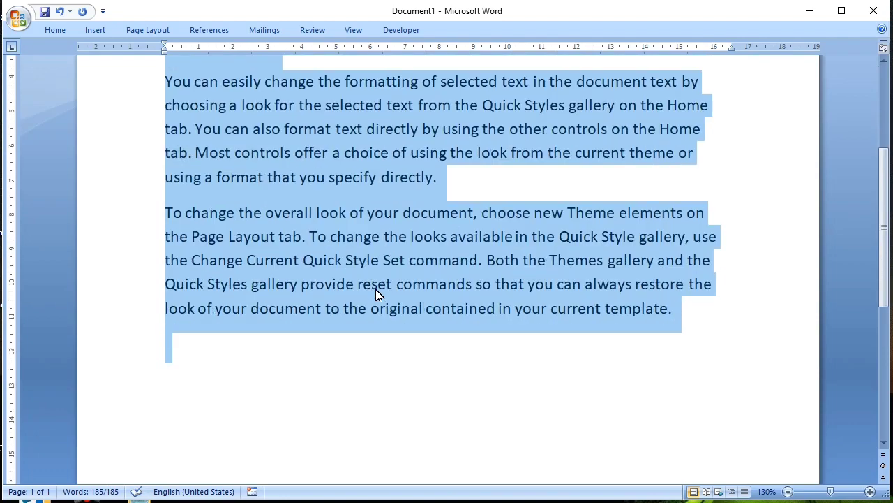
scroll(375, 289, "up", 3)
left_click(454, 242)
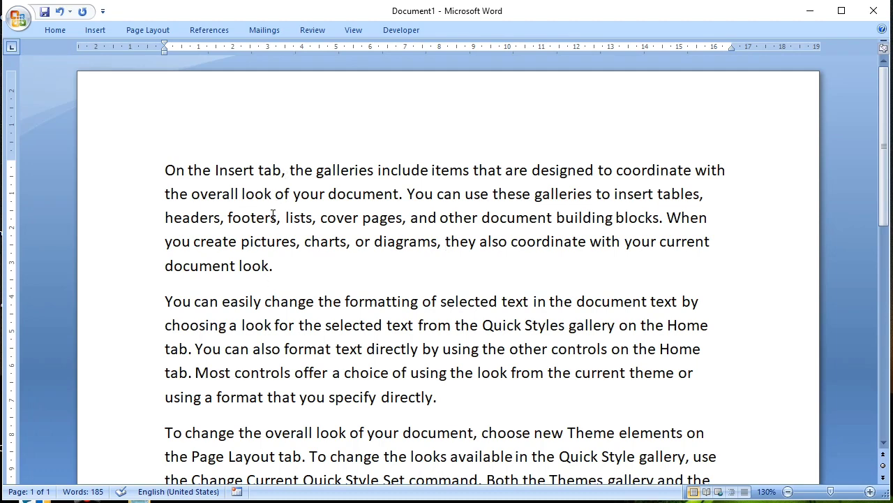
Select the whole first paragraph, the whole second paragraph, and the first paragraph again, one at a time.
double_click(145, 219)
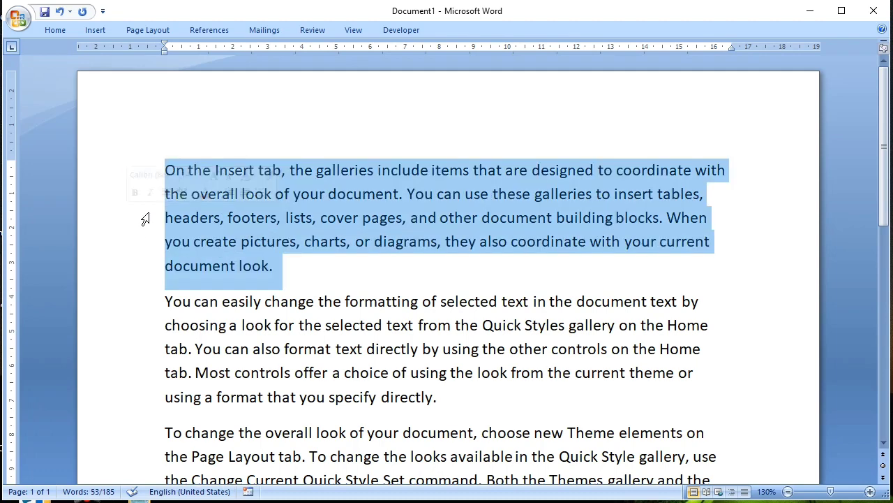
double_click(136, 357)
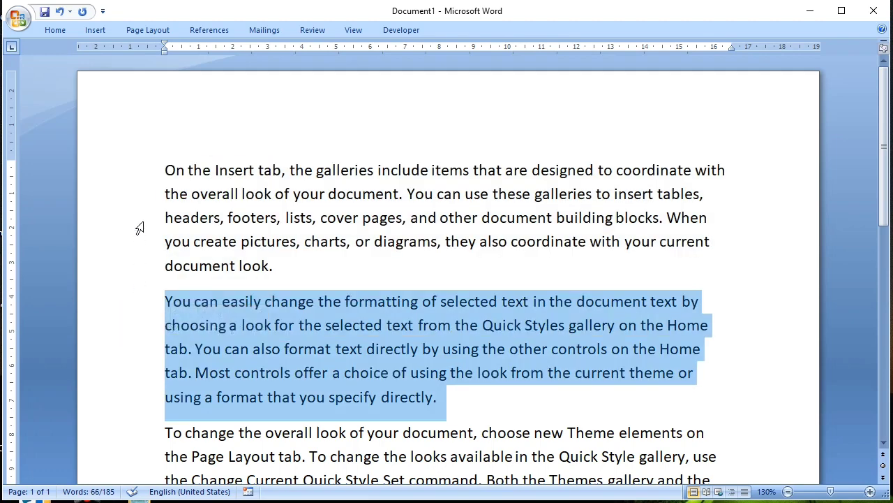
double_click(142, 219)
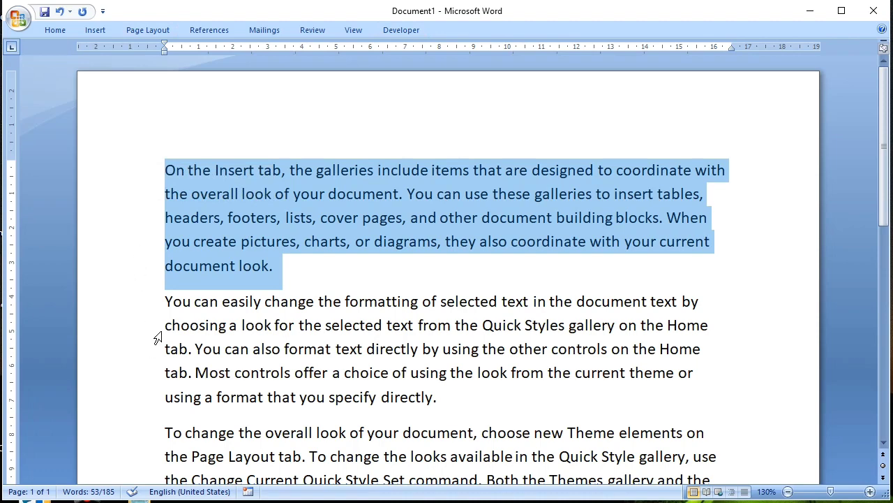
Select the entire document, review the selection from end to beginning, and clear it by placing the cursor inside "charts".
triple_click(148, 256)
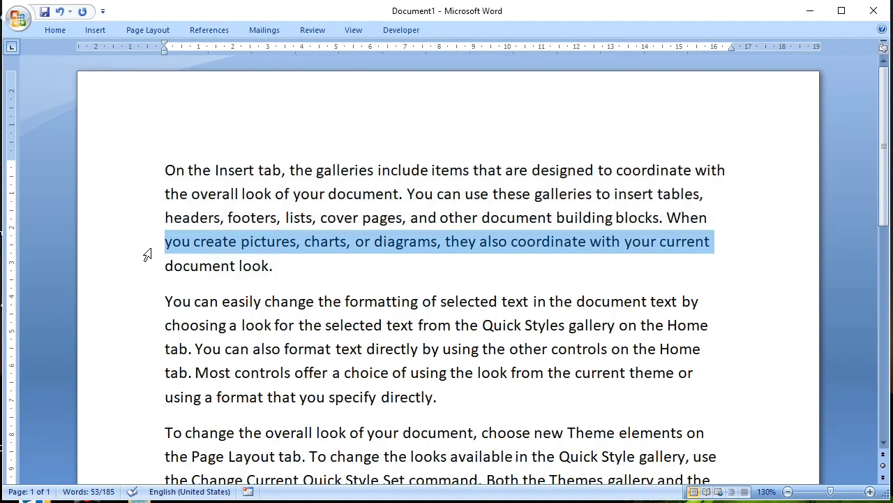
scroll(363, 273, "down", 4)
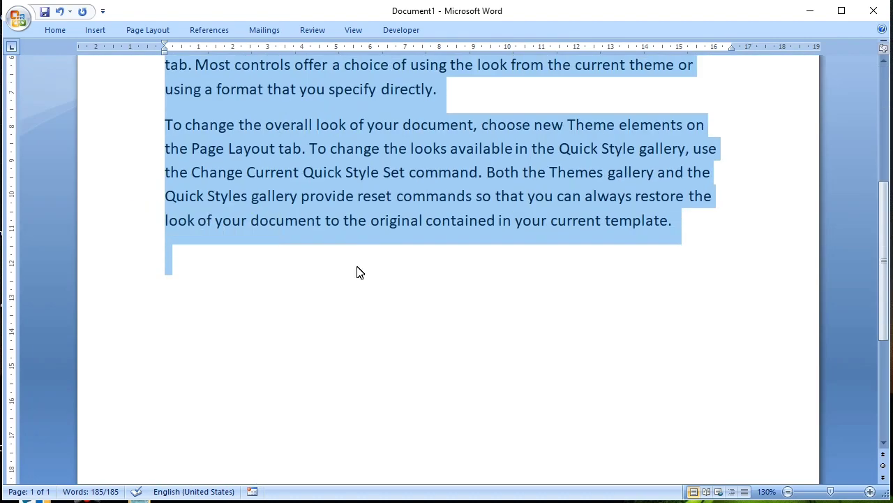
scroll(357, 271, "up", 4)
scroll(357, 271, "down", 4)
scroll(357, 269, "up", 1)
scroll(356, 272, "up", 3)
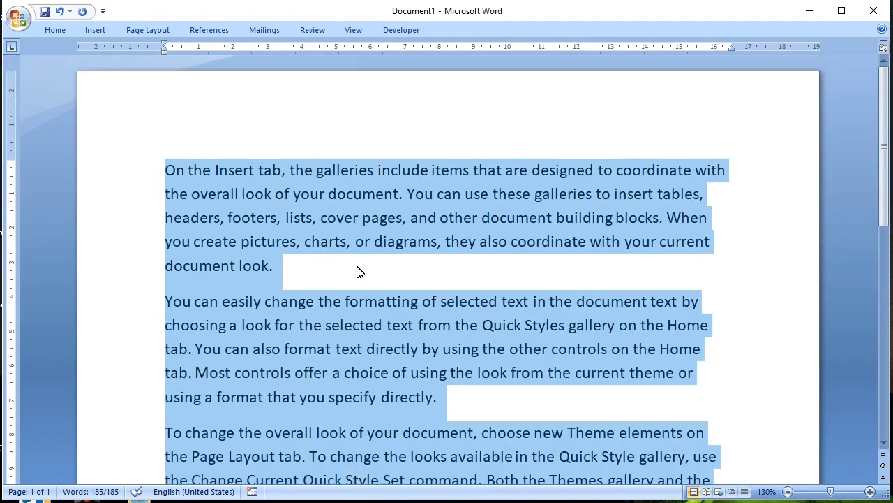
scroll(358, 271, "down", 3)
scroll(358, 270, "up", 2)
scroll(357, 265, "up", 2)
left_click(118, 217)
left_click(313, 242)
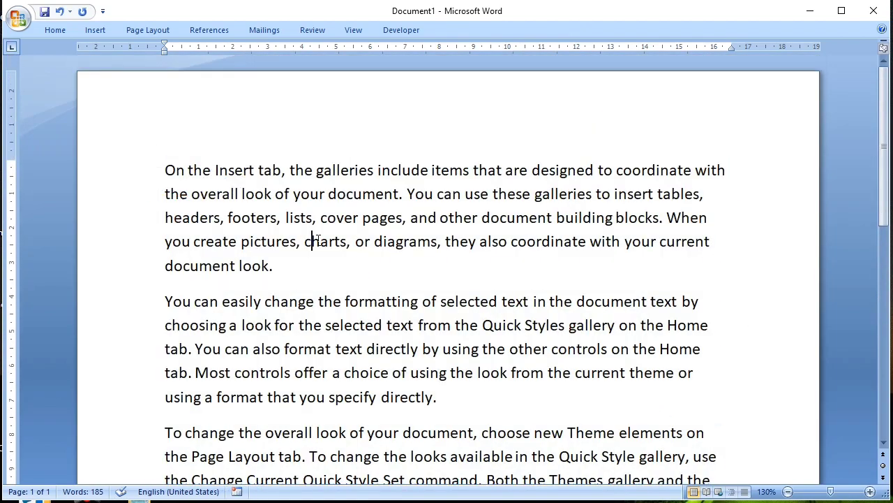
Select the whole document again, check the extent of the selection, and clear it before "or diagrams".
triple_click(147, 229)
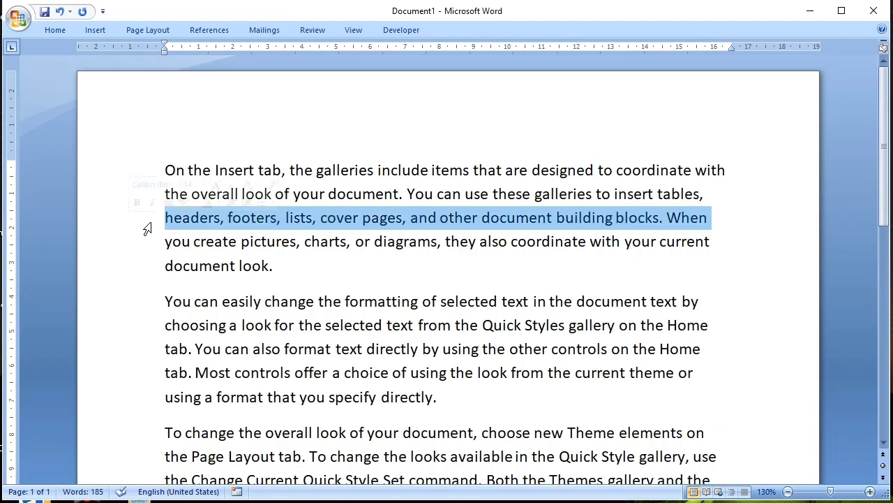
scroll(335, 260, "down", 3)
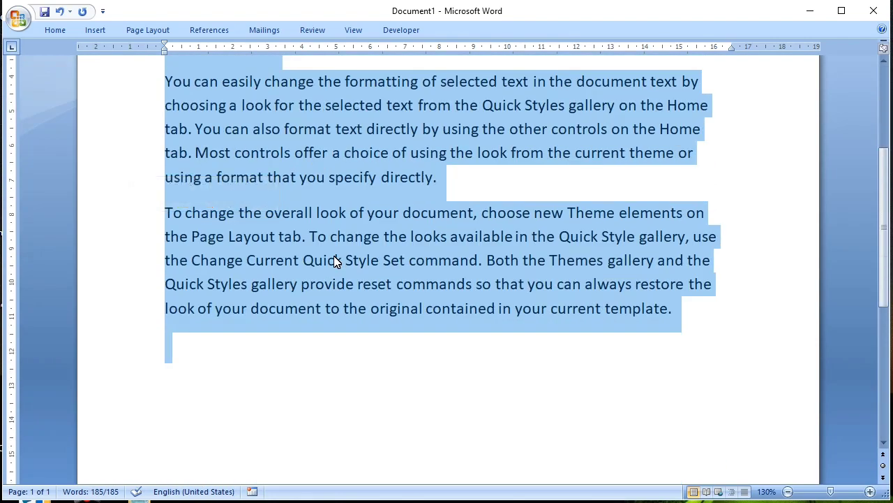
scroll(335, 260, "up", 3)
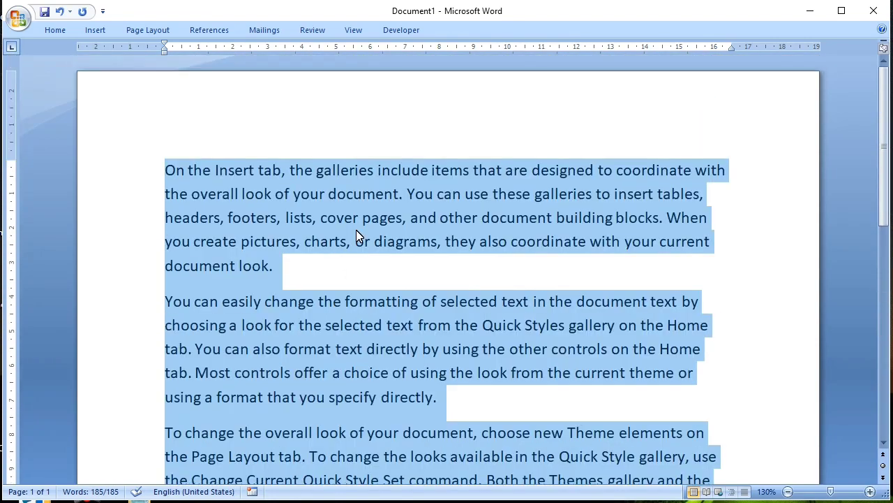
left_click(358, 240)
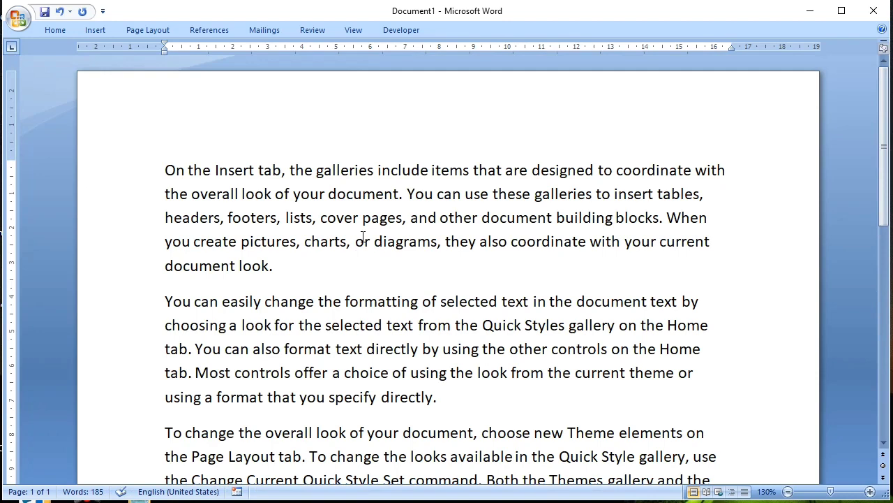
Select the first paragraph's text from "On the Insert tab" through "pictures", and clear the selection.
scroll(363, 238, "down", 1)
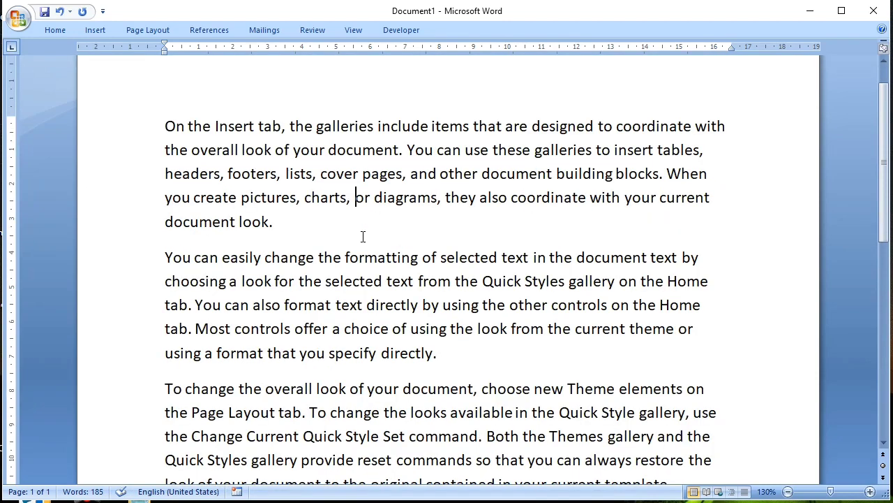
scroll(363, 238, "down", 1)
scroll(363, 237, "up", 1)
left_click(169, 128)
left_click_drag(170, 128, 295, 198)
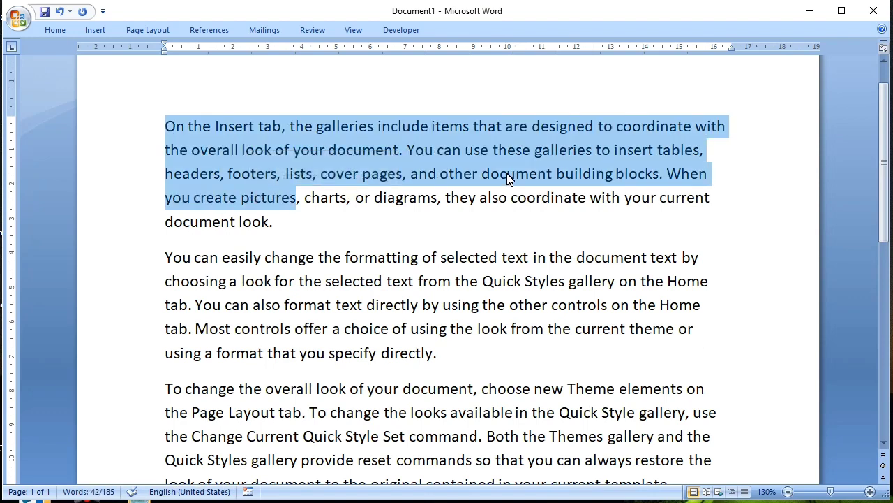
left_click(412, 172)
Select a vertical block spanning all lines of the first paragraph, starting within "galleries", and return the cursor to the document's start.
left_click_drag(325, 126, 425, 217)
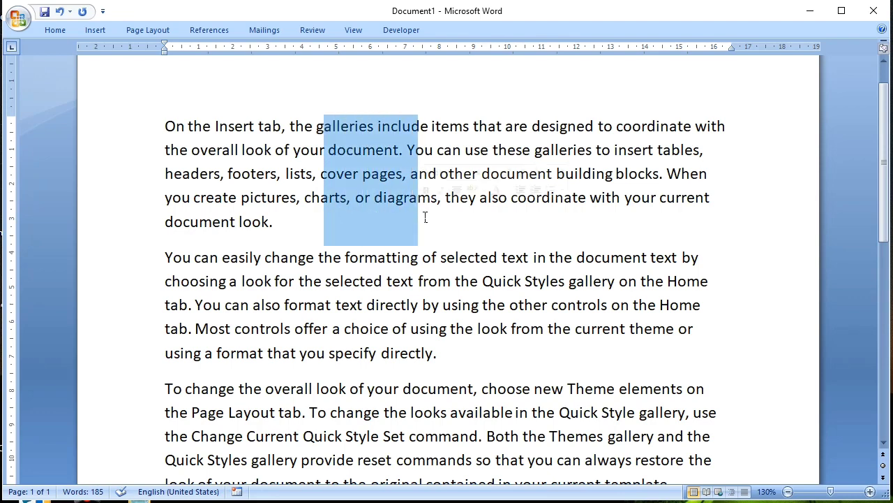
scroll(425, 217, "up", 1)
left_click(205, 145)
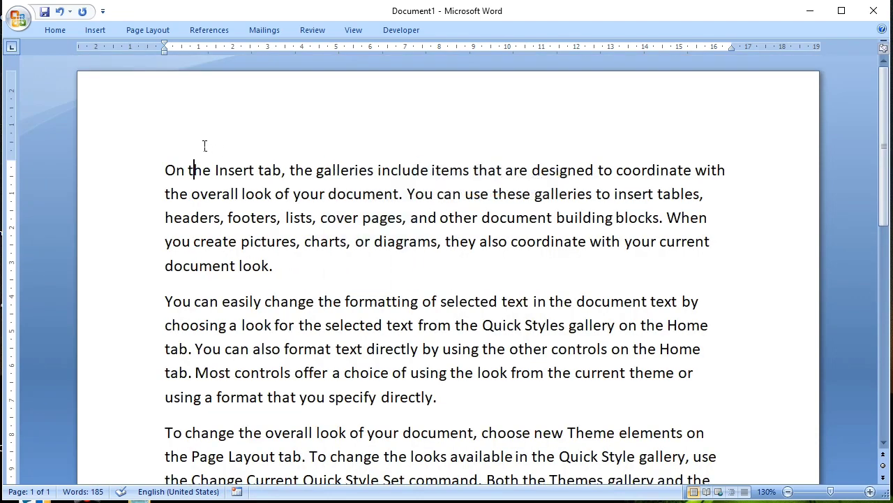
Insert four empty lines above the first paragraph and place the cursor on the topmost one.
key("Return")
key("Return")
key("Return")
key("Return")
left_click(175, 167)
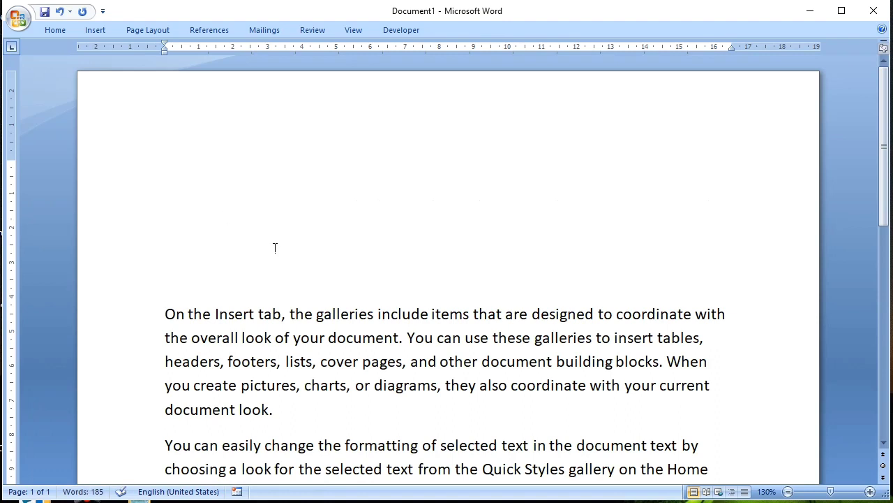
Enter two full names prefixed with "Mr" on separate lines at the document's start.
type("mr h")
type("ari das")
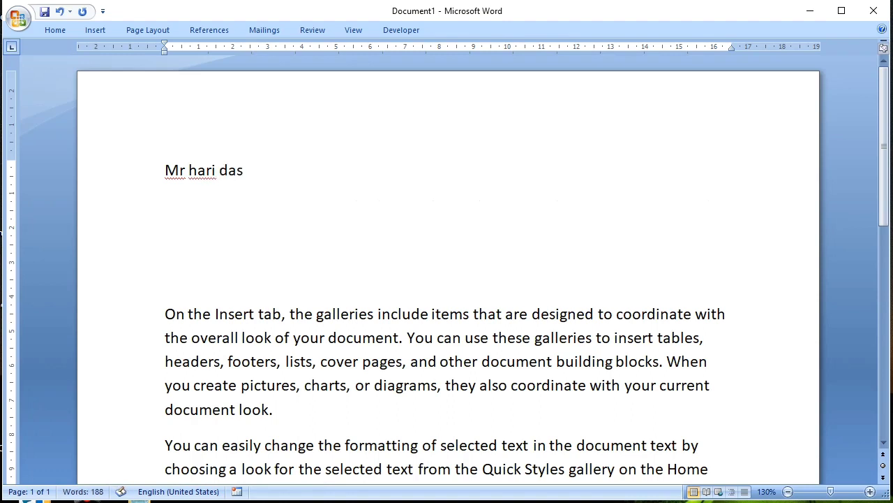
key("Return")
type("mr ")
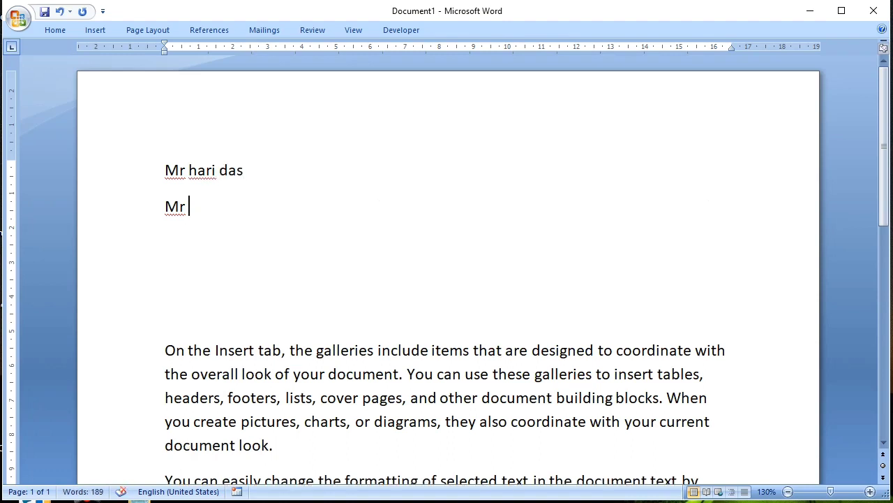
type("rma saa")
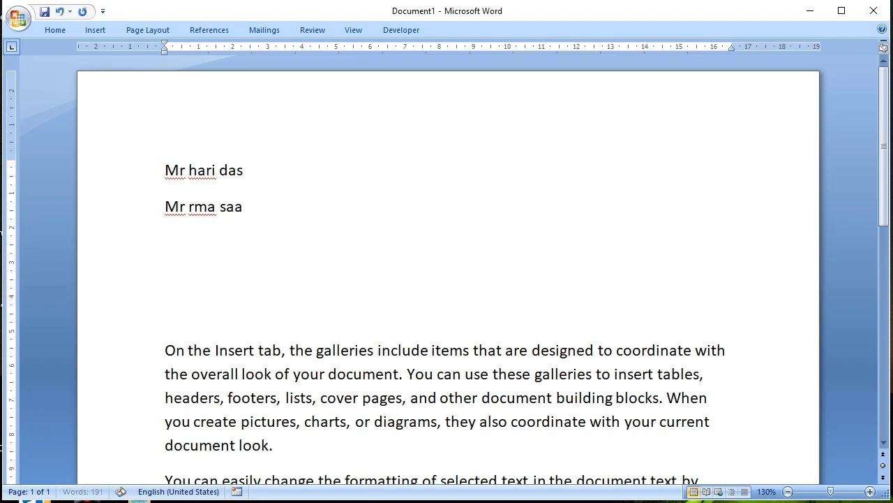
Add a third full name prefixed with "Mr" beneath the first two, followed by a new line.
key("Return")
type("mr")
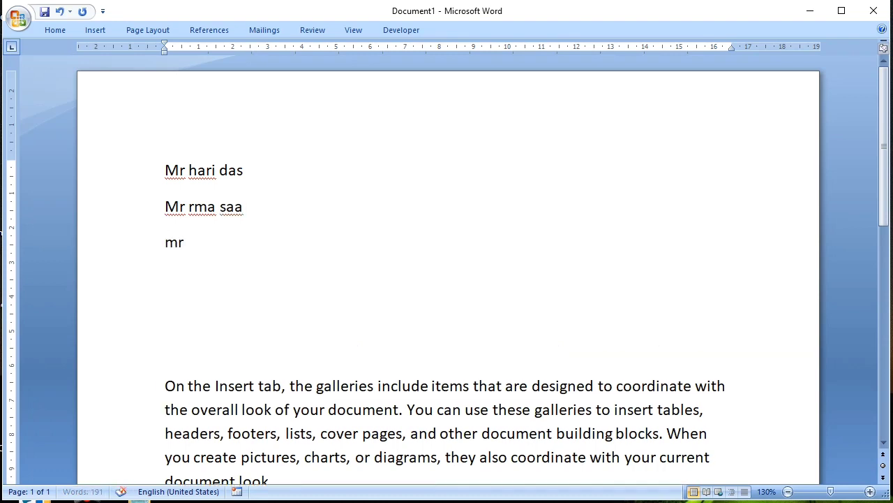
type(" gopal ")
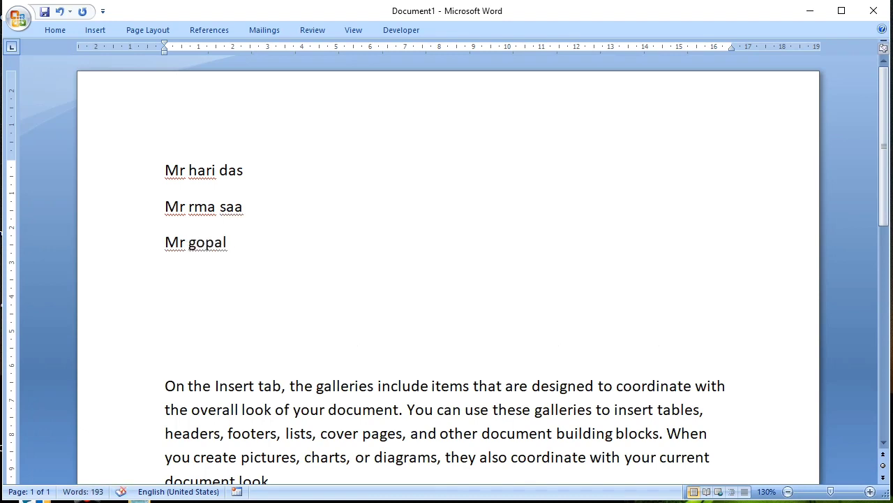
type("panda")
key("Return")
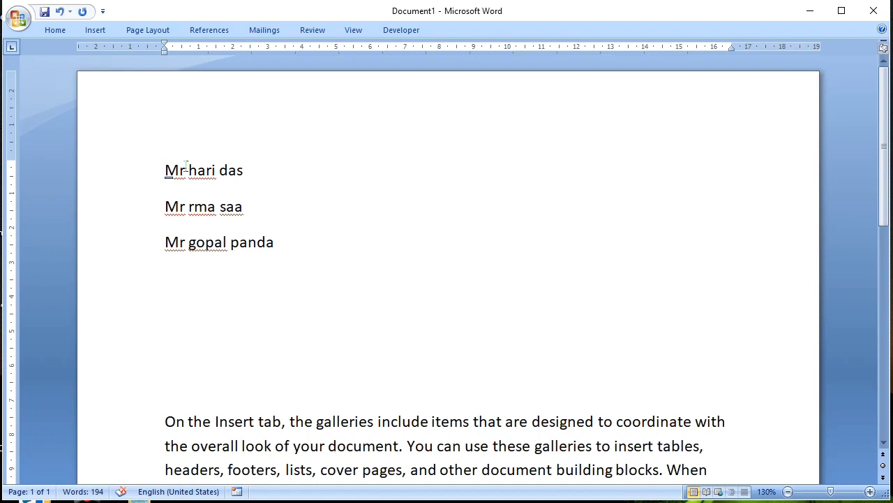
Delete the "Mr" prefixes from all three names with a vertical block selection, undo the deletion, and clear the selection.
left_click_drag(166, 162, 195, 259)
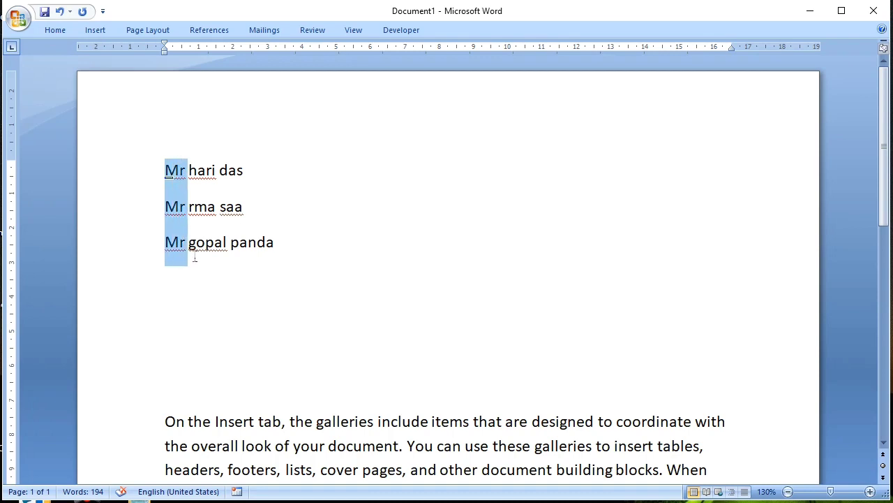
key("Delete")
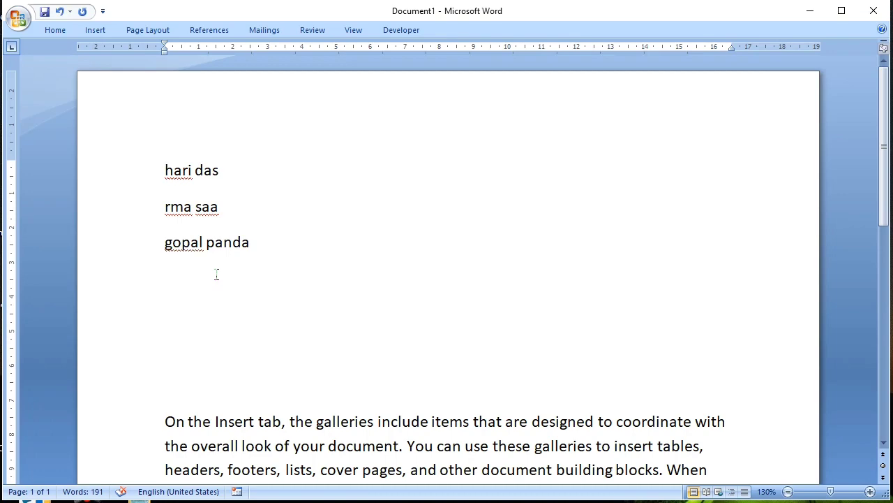
key("ctrl+z")
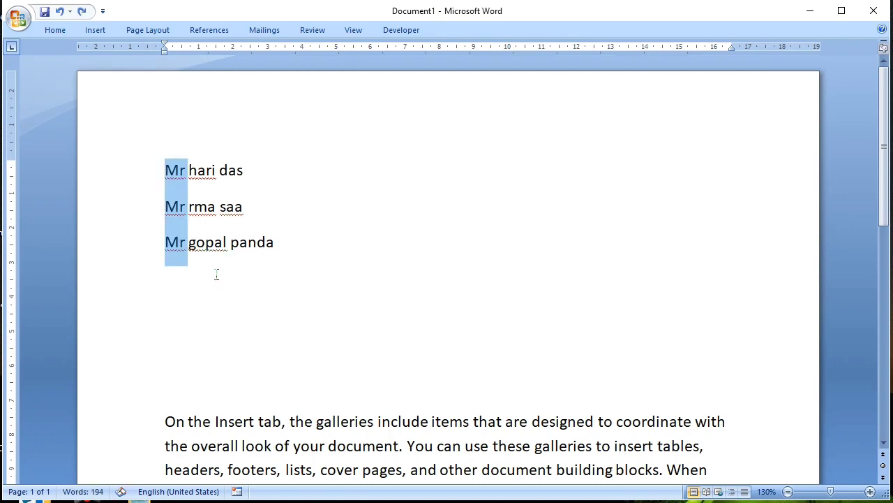
left_click(295, 249)
scroll(328, 279, "down", 3)
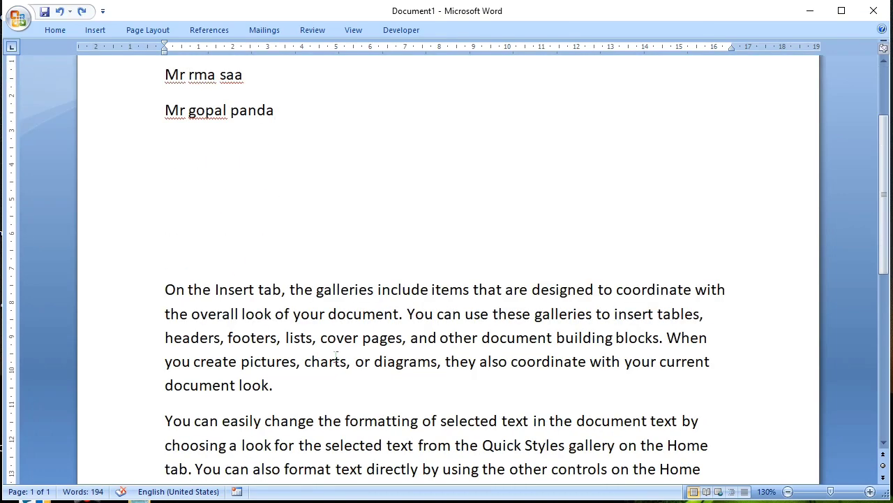
scroll(306, 277, "up", 3)
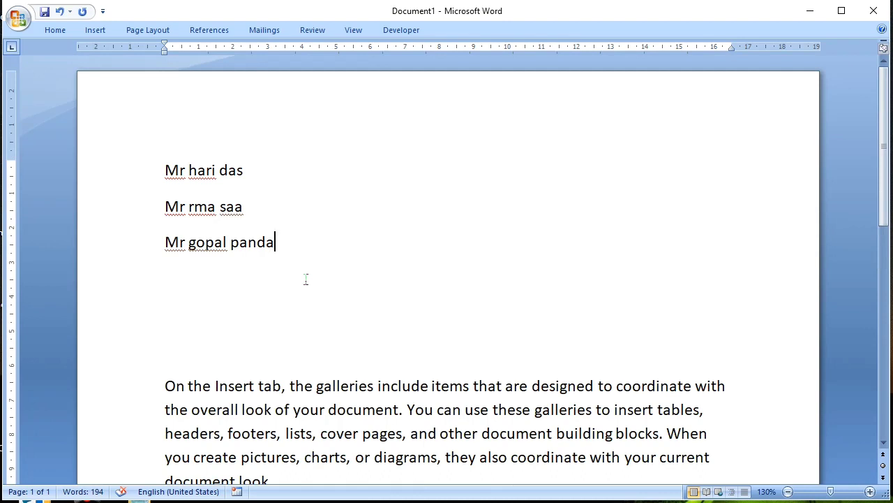
Select a passage of the first paragraph beginning at "other document building blocks", and clear the selection.
scroll(370, 233, "down", 3)
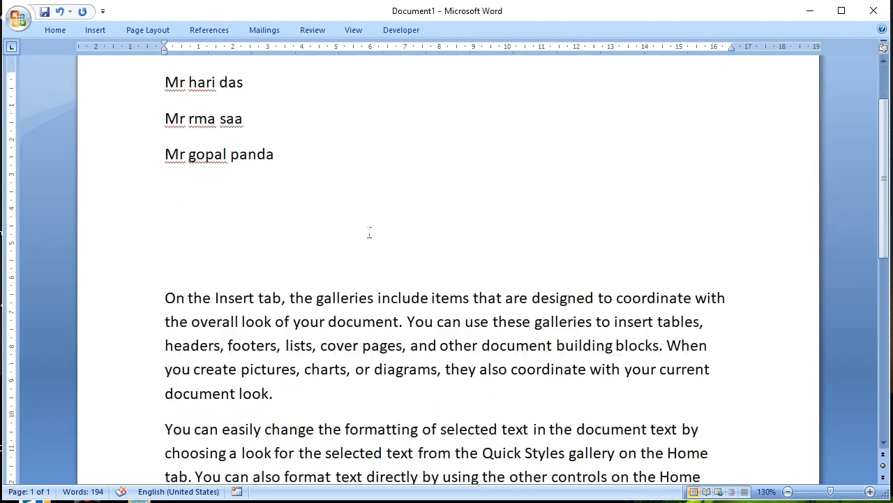
scroll(369, 232, "down", 6)
left_click(438, 170)
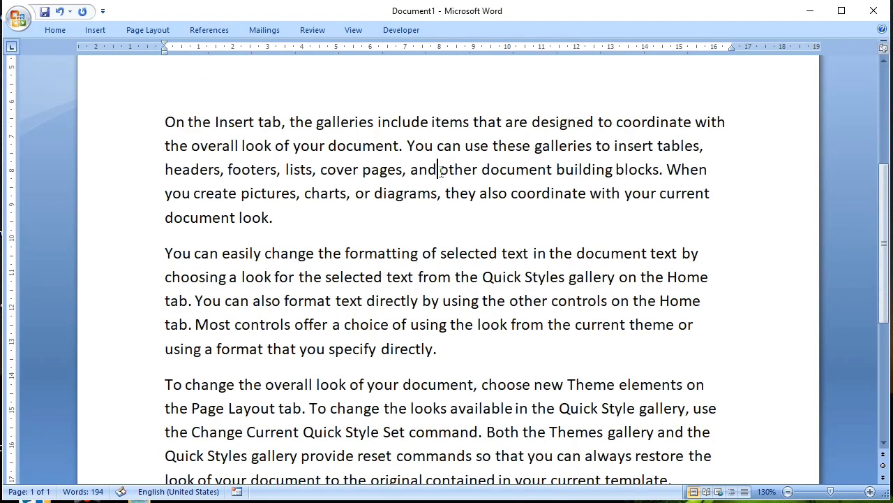
left_click_drag(440, 171, 658, 203)
left_click(465, 172)
In the first paragraph, select from the comma after "tab" through "charts", select from "coordinate with" to the paragraph's end, and clear the selection.
left_click(290, 125)
left_click(354, 204, "shift")
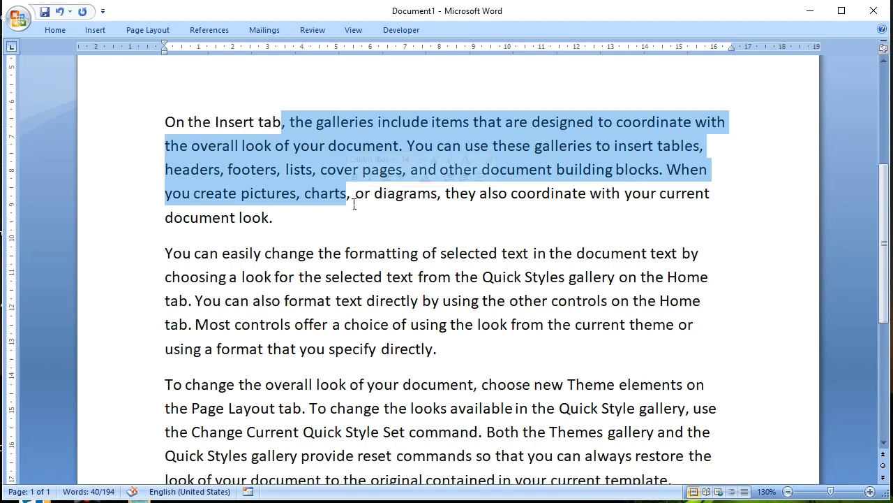
left_click(628, 131)
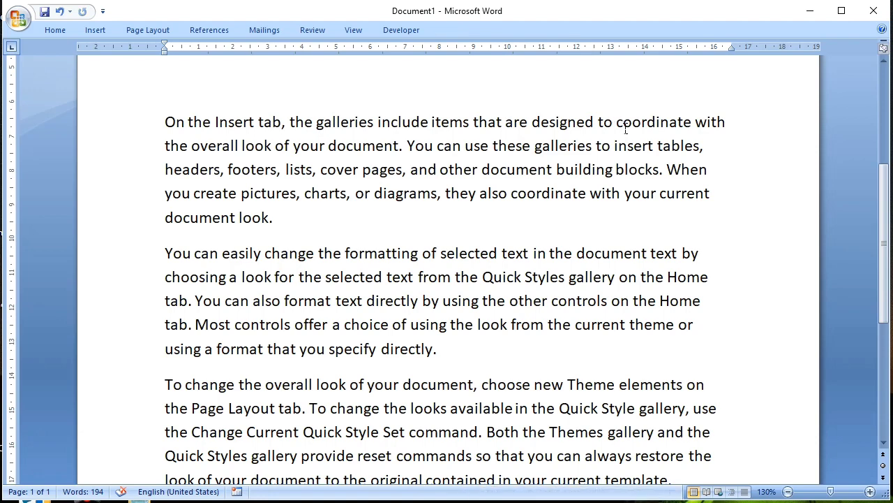
left_click(286, 226, "shift")
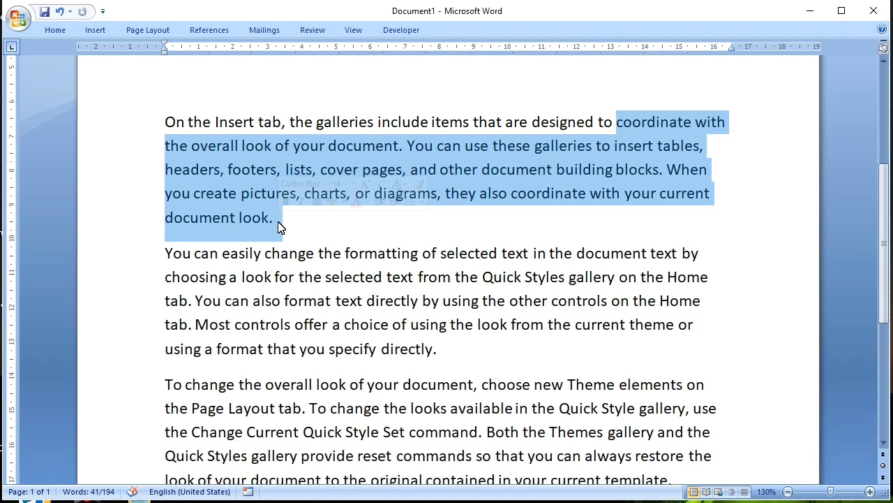
left_click(480, 194)
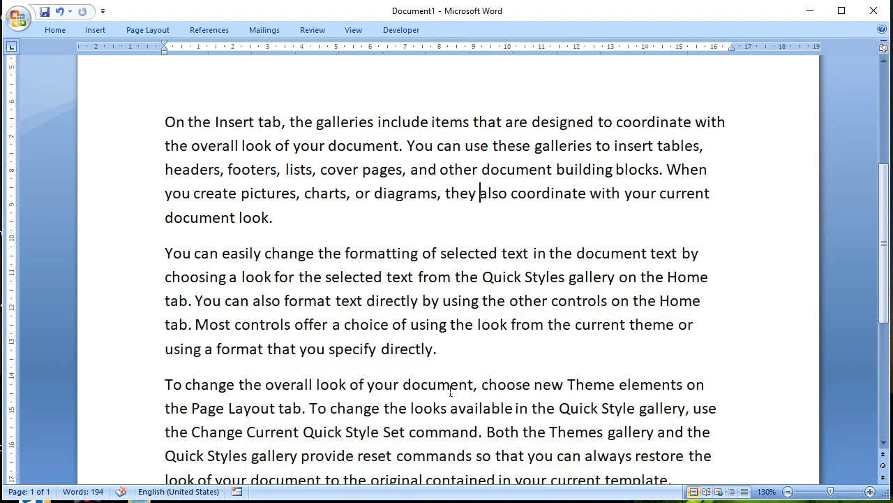
scroll(537, 283, "up", 2)
scroll(524, 277, "down", 1)
scroll(524, 277, "up", 3)
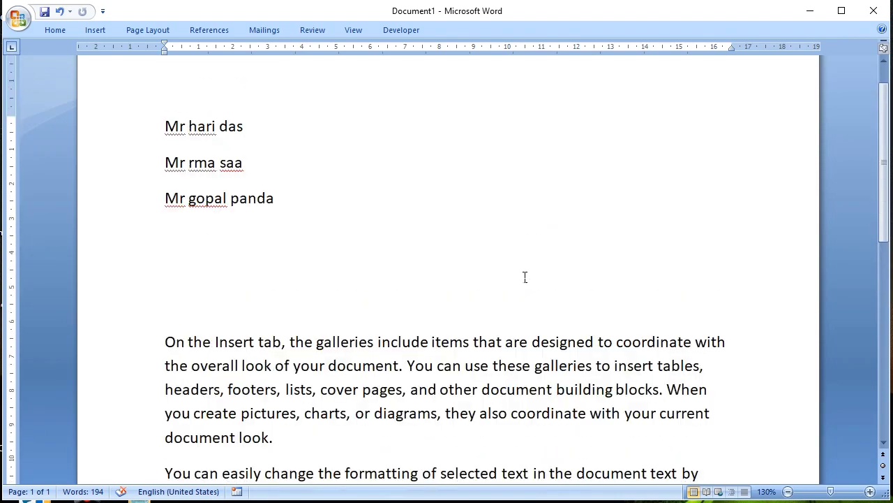